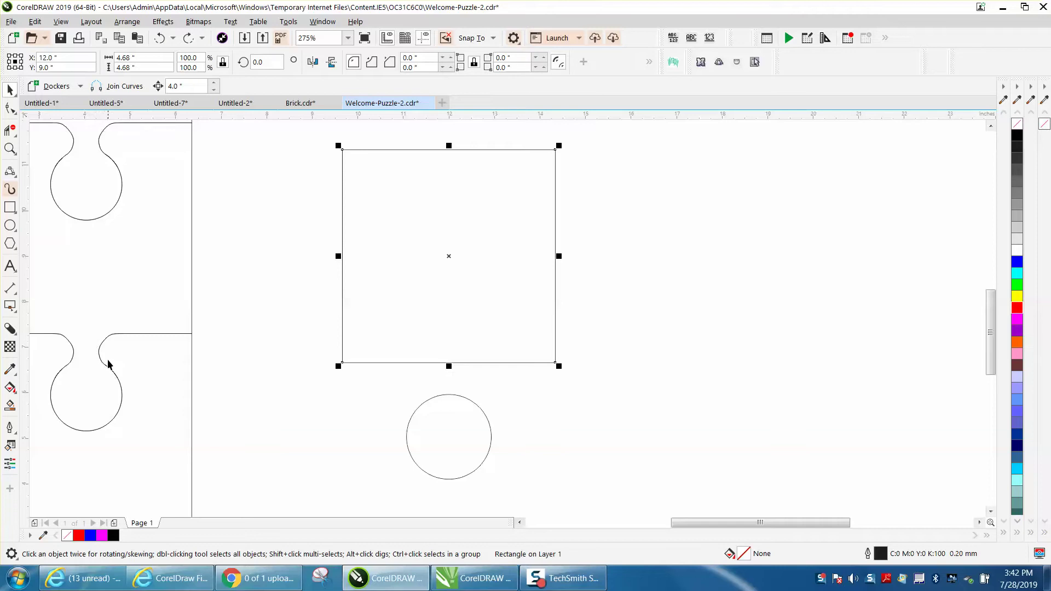
Draw a 3-point curve about 0.6 by 1.17 inches from the circle's upper left to the square's bottom edge, bulging toward the centre.
{"action": "left_click", "coordinate": [15, 184]}
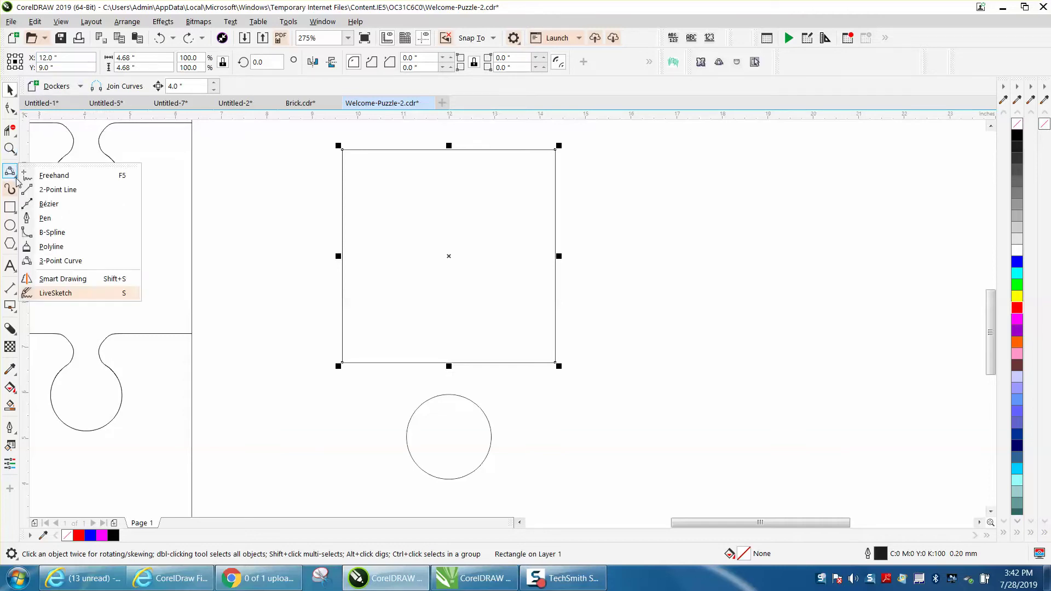
{"action": "left_click", "coordinate": [55, 261]}
{"action": "left_click_drag", "start_coordinate": [412, 417], "coordinate": [395, 363]}
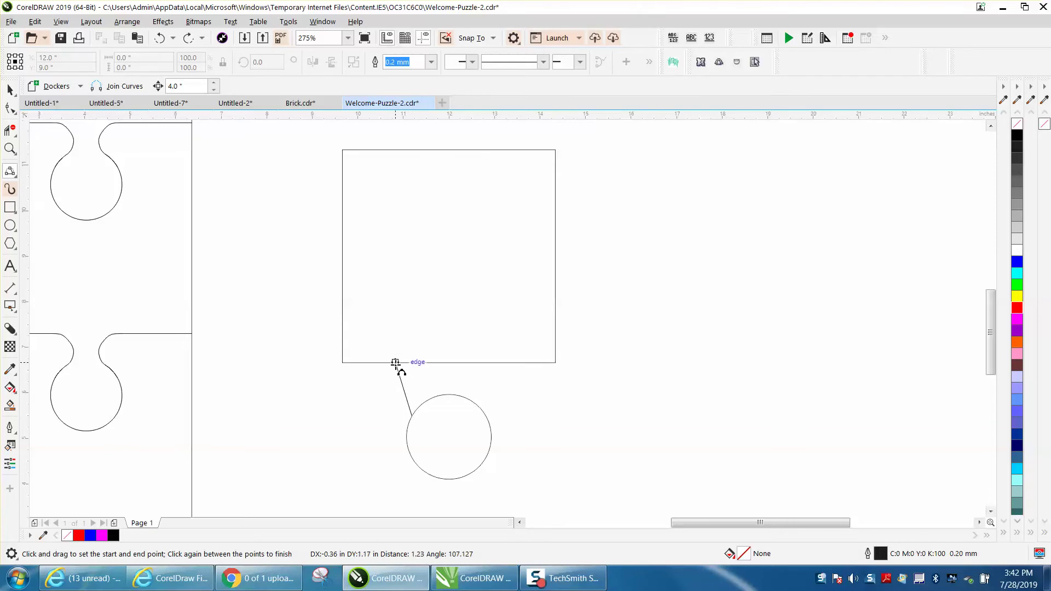
{"action": "left_click", "coordinate": [422, 378]}
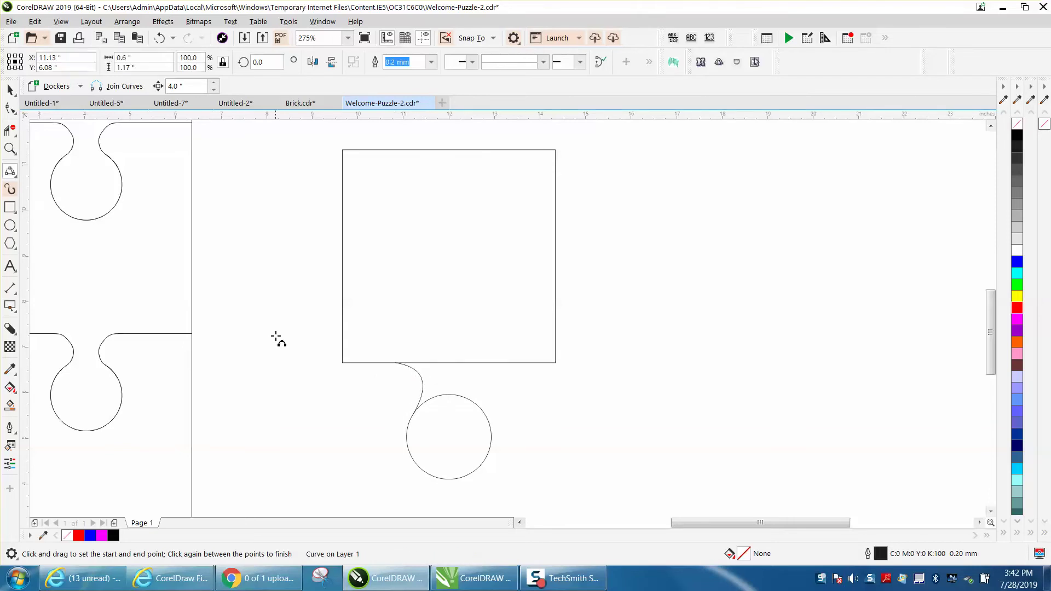
Clone the square, circle and connecting curve together, and mirror the selection horizontally to form the other side of the neck.
{"action": "left_click", "coordinate": [10, 89]}
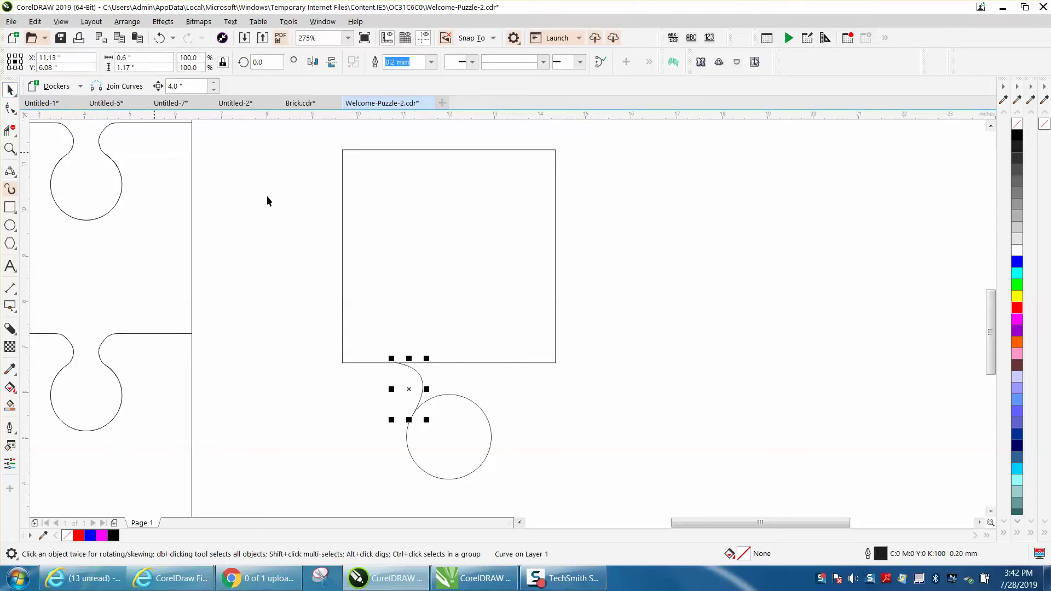
{"action": "left_click", "coordinate": [322, 182]}
{"action": "left_click_drag", "start_coordinate": [634, 496], "coordinate": [634, 496]}
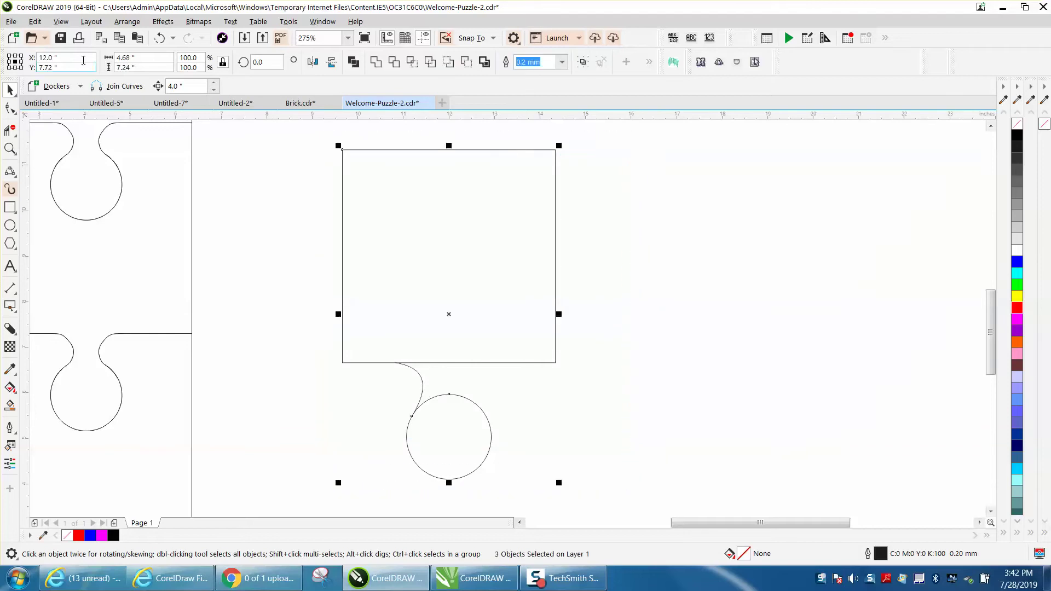
{"action": "left_click", "coordinate": [35, 22]}
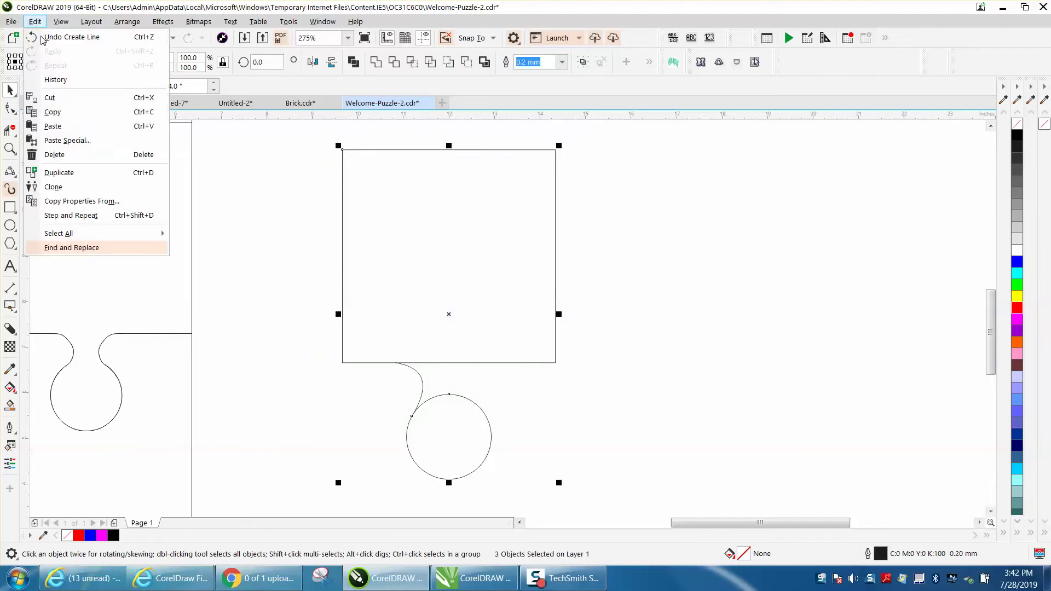
{"action": "left_click", "coordinate": [61, 187]}
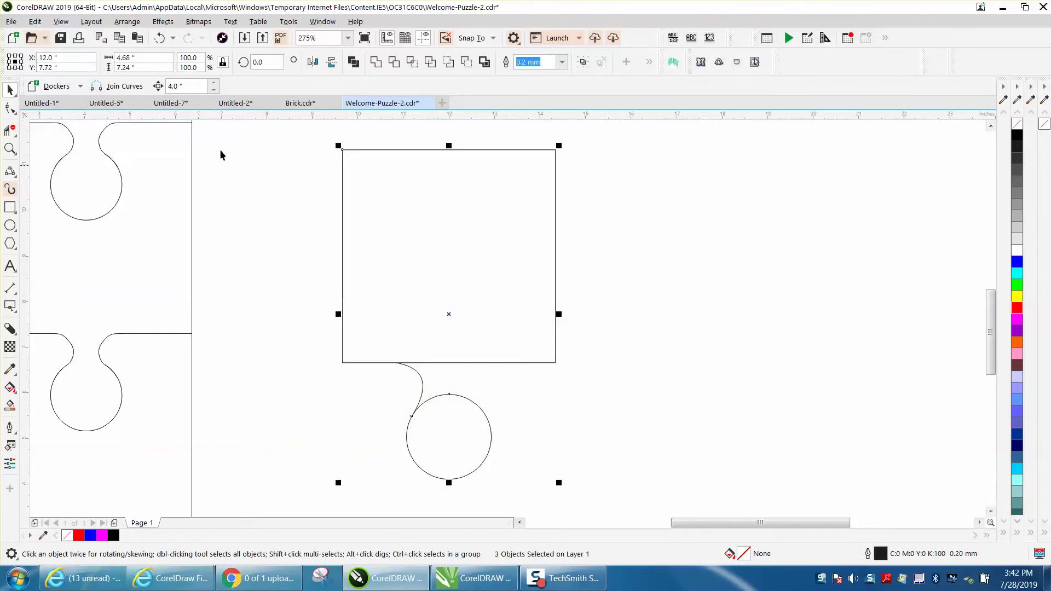
{"action": "left_click", "coordinate": [314, 62]}
Bow the left neck curve inward, move its lower end up along the circle, and adjust its upper control handle.
{"action": "left_click", "coordinate": [10, 149]}
{"action": "left_click_drag", "start_coordinate": [304, 299], "coordinate": [588, 477]}
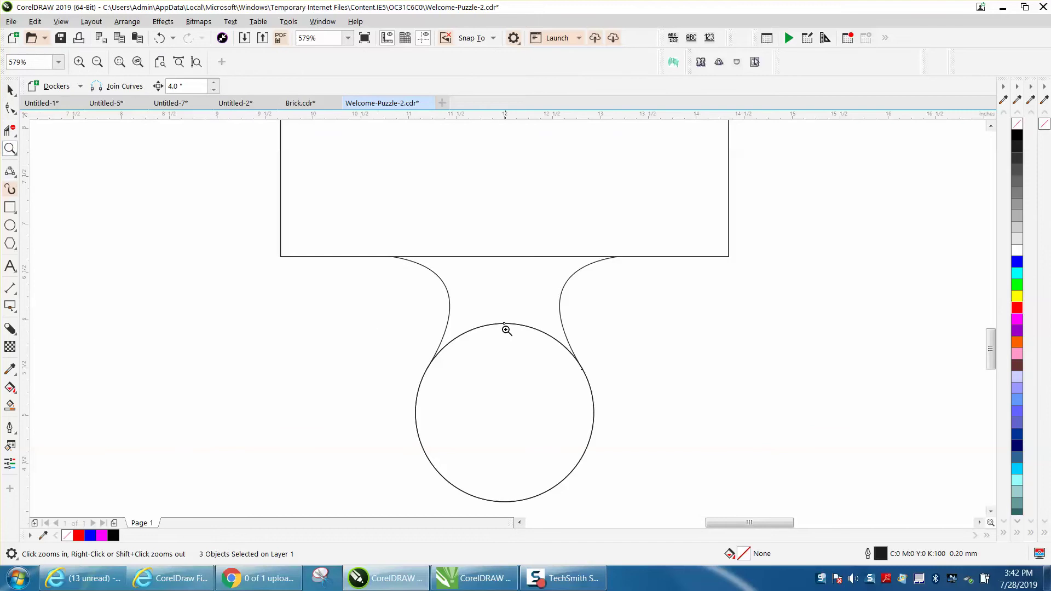
{"action": "left_click", "coordinate": [10, 108]}
{"action": "left_click", "coordinate": [449, 296]}
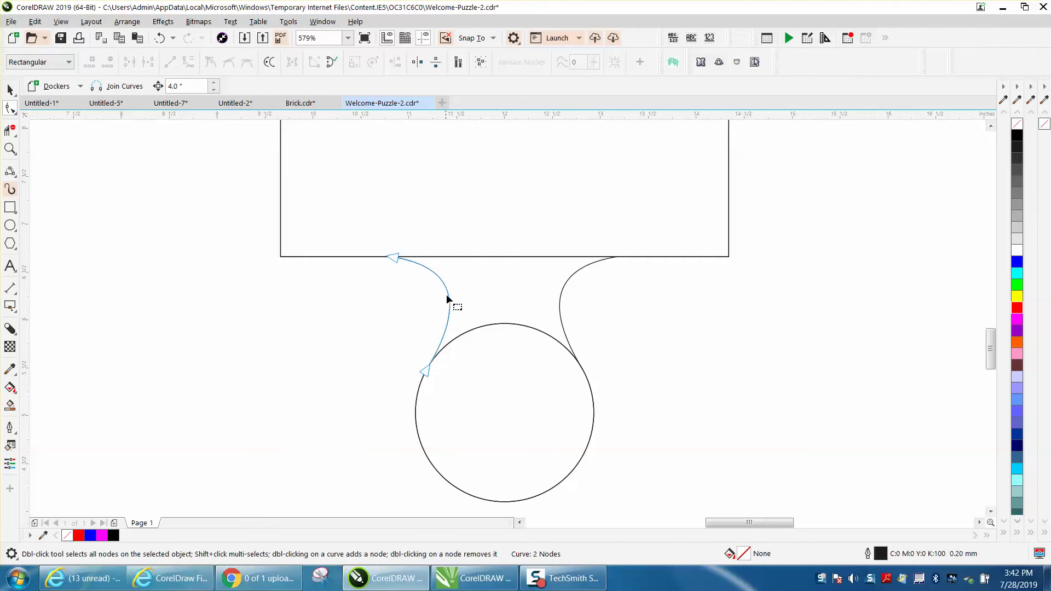
{"action": "left_click_drag", "start_coordinate": [448, 293], "coordinate": [456, 294]}
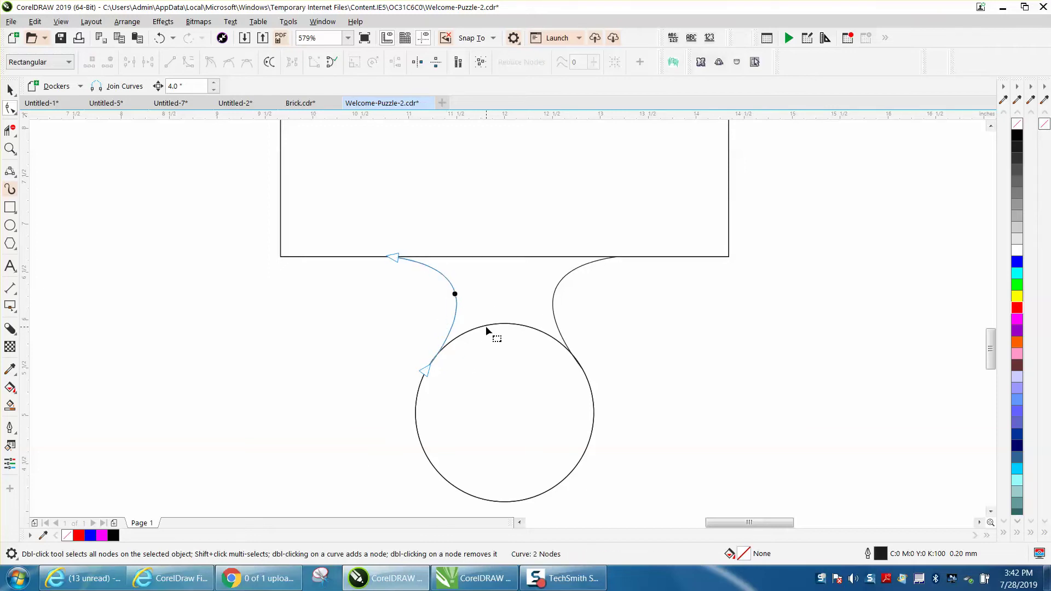
{"action": "left_click_drag", "start_coordinate": [426, 369], "coordinate": [436, 354]}
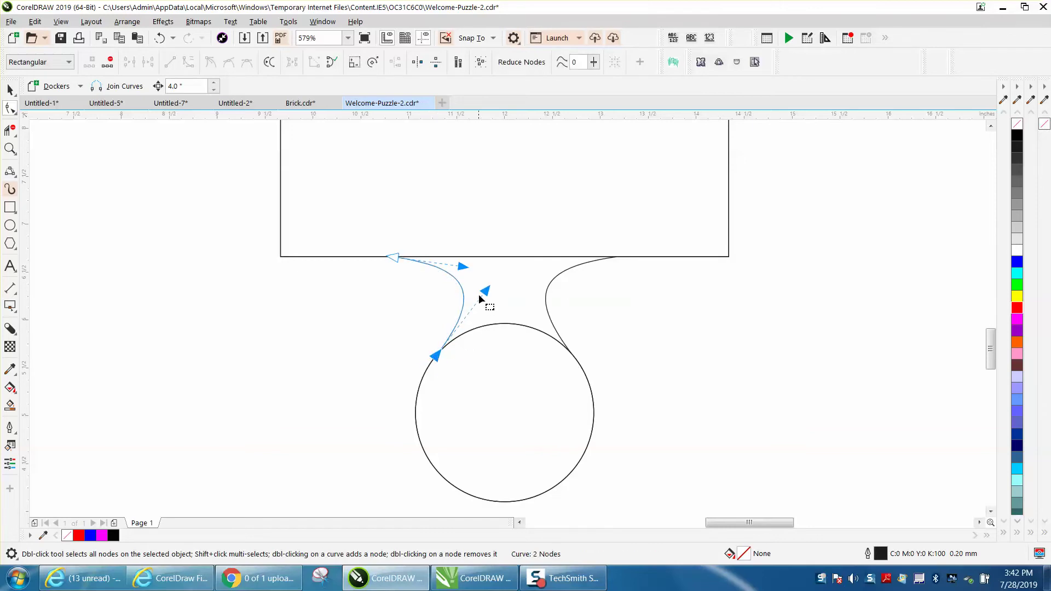
{"action": "left_click_drag", "start_coordinate": [463, 267], "coordinate": [488, 296]}
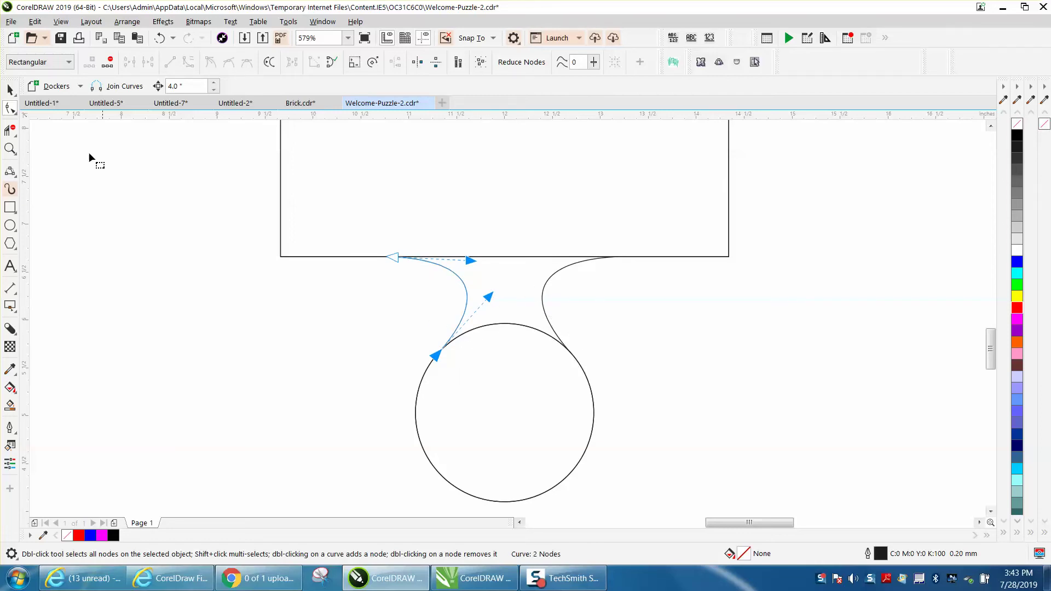
Widen the neck by bowing the left curve outward and moving its lower end down along the circle's edge.
{"action": "left_click", "coordinate": [10, 89]}
{"action": "left_click", "coordinate": [121, 167]}
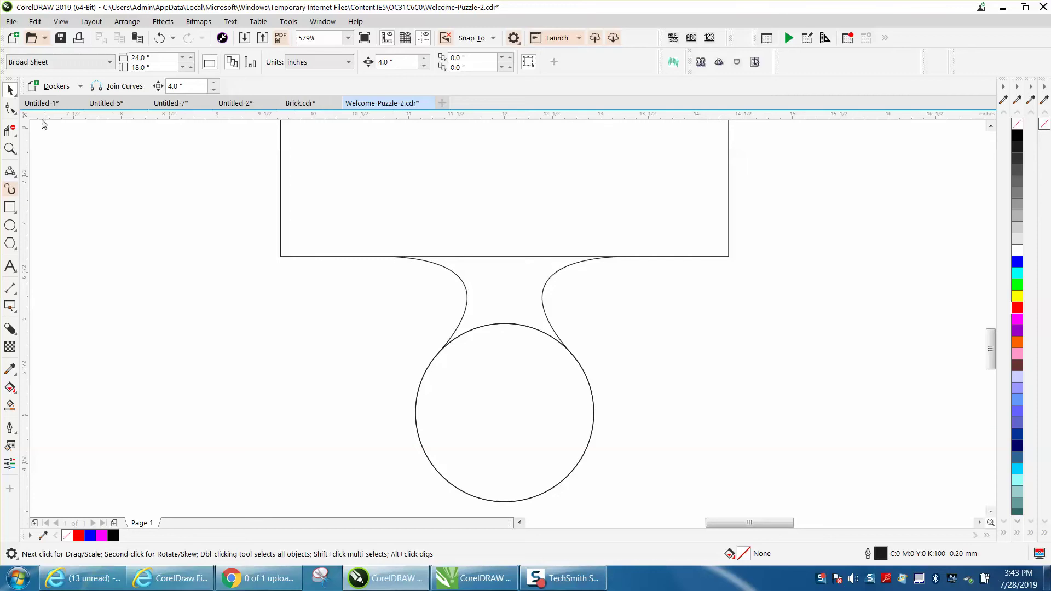
{"action": "left_click", "coordinate": [10, 108]}
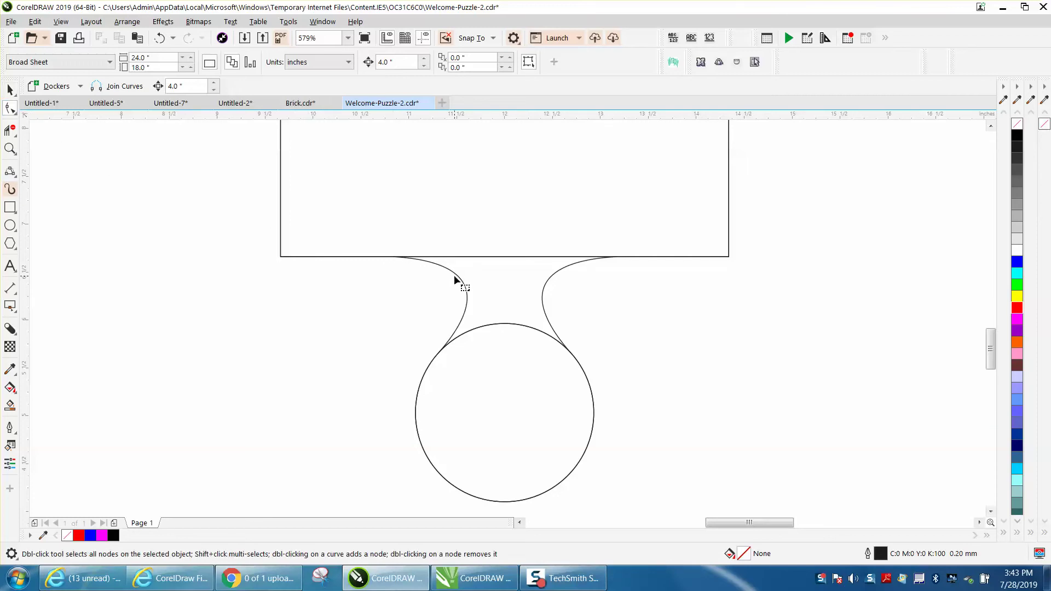
{"action": "left_click", "coordinate": [467, 295]}
{"action": "left_click_drag", "start_coordinate": [467, 296], "coordinate": [449, 296]}
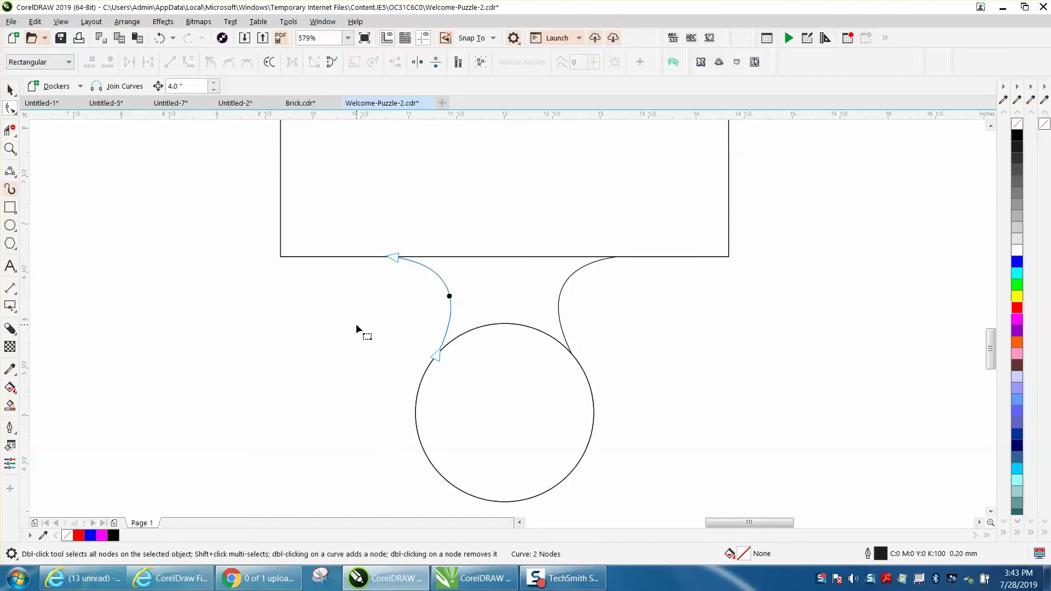
{"action": "mouse_move", "coordinate": [437, 359]}
{"action": "left_mouse_down"}
{"action": "mouse_move", "coordinate": [419, 385]}
{"action": "mouse_move", "coordinate": [430, 364]}
{"action": "left_mouse_up"}
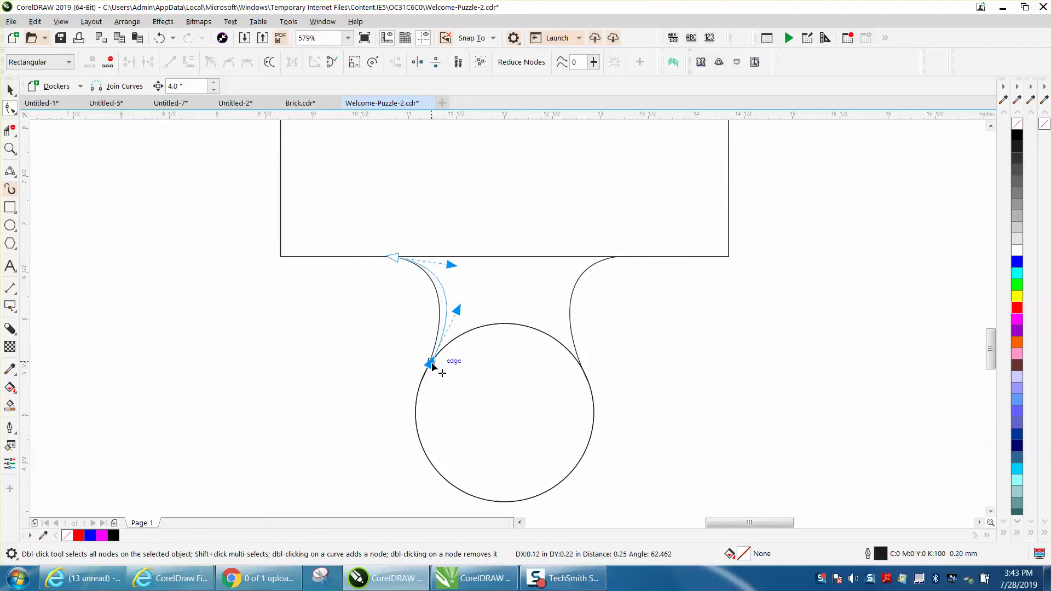
{"action": "scroll", "coordinate": [327, 314], "scroll_direction": "down", "scroll_amount": 3}
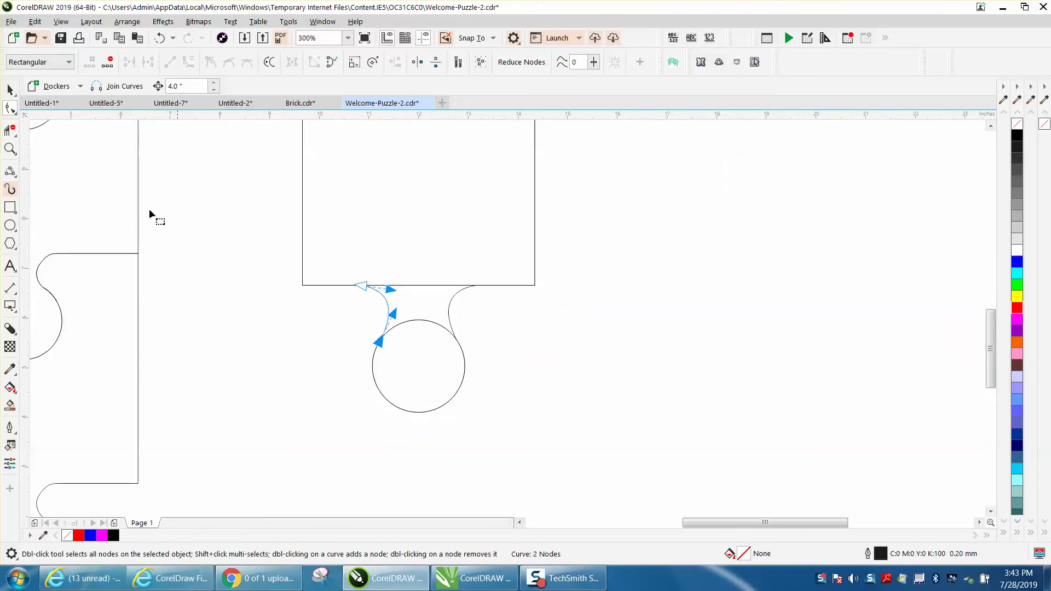
Delete the virtual segments crossing the neck: the square's bottom edge and the circle's upper arc between the two curves.
{"action": "left_click", "coordinate": [10, 149]}
{"action": "left_click_drag", "start_coordinate": [260, 240], "coordinate": [560, 404]}
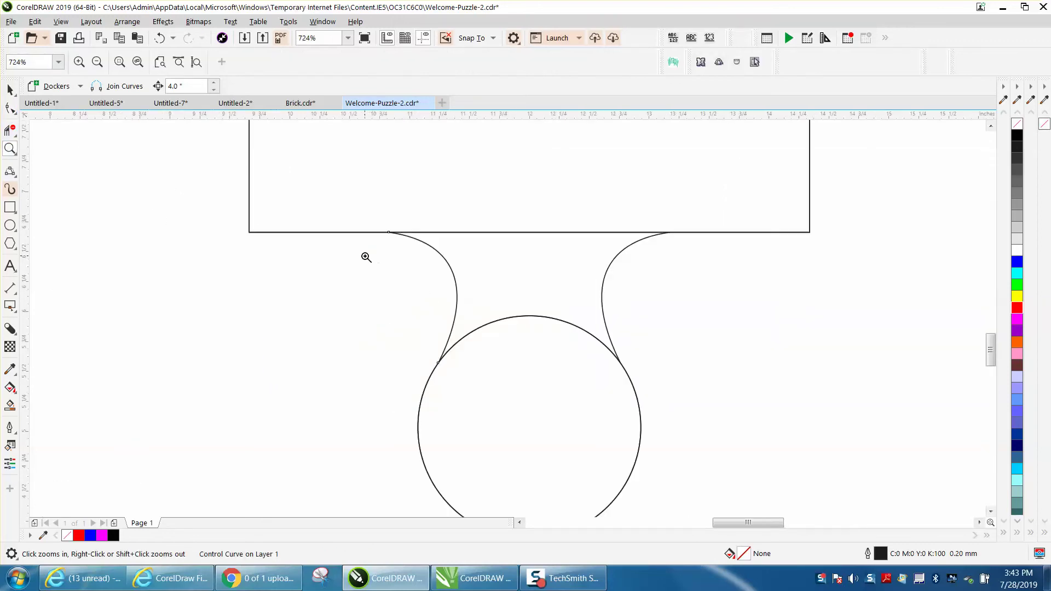
{"action": "left_click", "coordinate": [11, 128]}
{"action": "left_click_drag", "start_coordinate": [532, 205], "coordinate": [545, 364]}
{"action": "scroll", "coordinate": [470, 312], "scroll_direction": "down", "scroll_amount": 5}
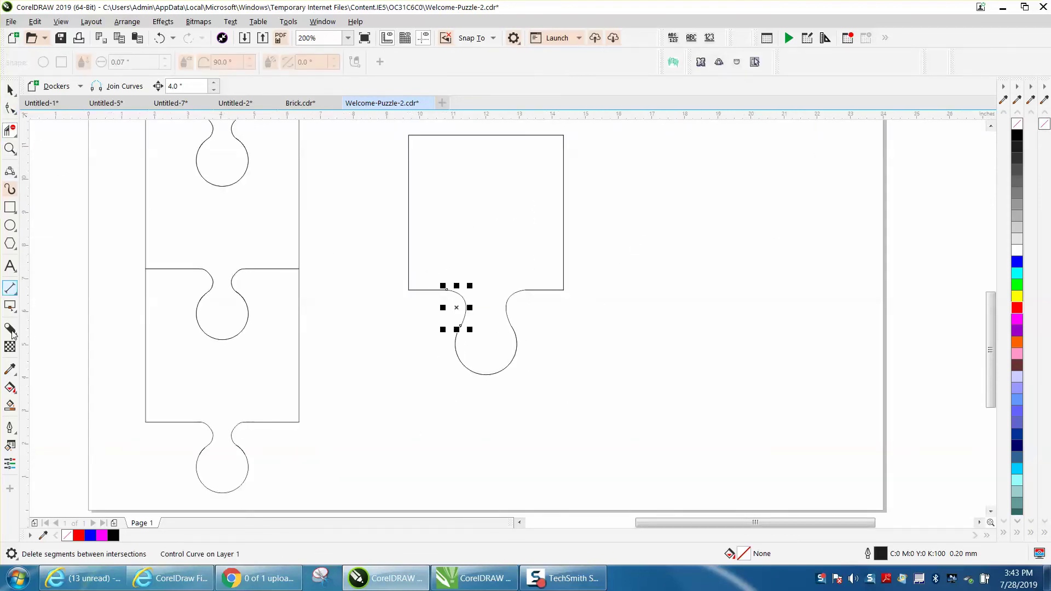
Smart-fill the enclosed puzzle piece with blue and no outline, and move the filled shape beside the original outline.
{"action": "left_click", "coordinate": [10, 405]}
{"action": "left_click", "coordinate": [443, 216]}
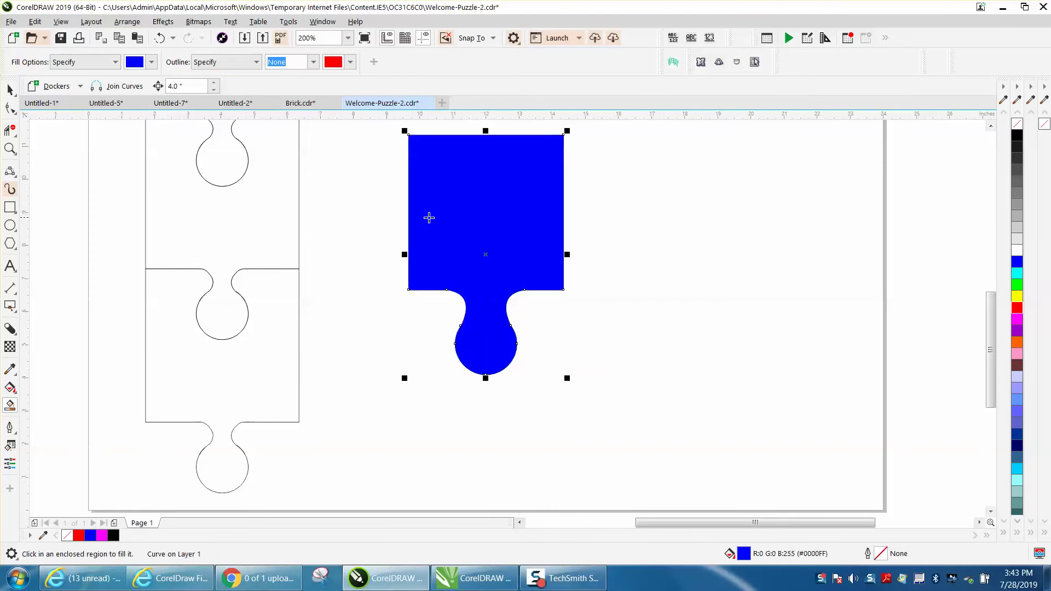
{"action": "left_click", "coordinate": [10, 89]}
{"action": "left_click_drag", "start_coordinate": [486, 244], "coordinate": [664, 249]}
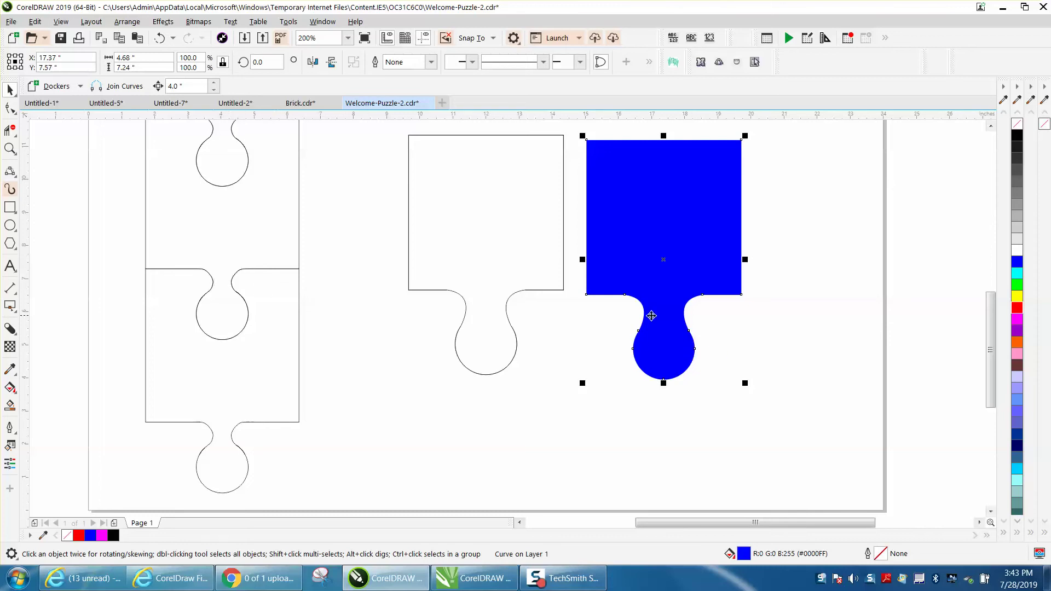
Undo the filled piece's move, the blue fill, the segment deletion and the last node adjustment.
{"action": "left_click", "coordinate": [162, 38]}
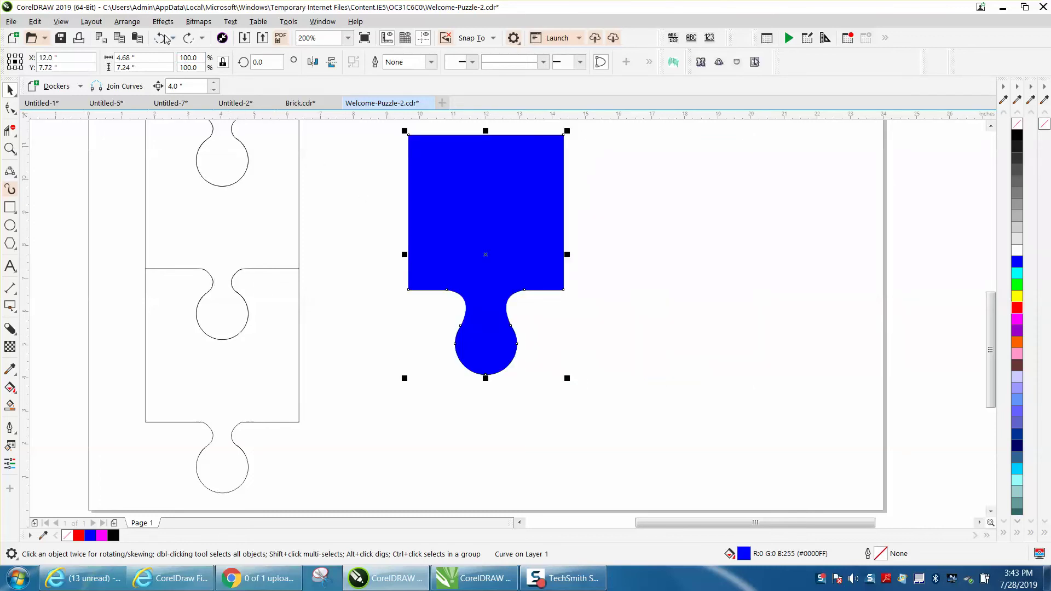
{"action": "left_click", "coordinate": [162, 38]}
{"action": "left_click", "coordinate": [163, 38]}
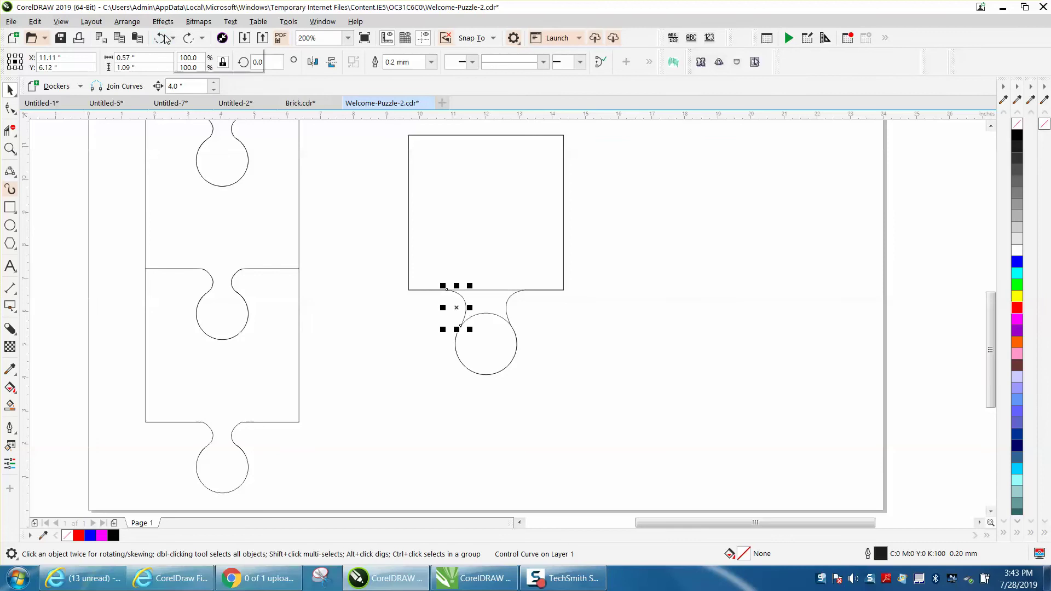
{"action": "left_click", "coordinate": [163, 38]}
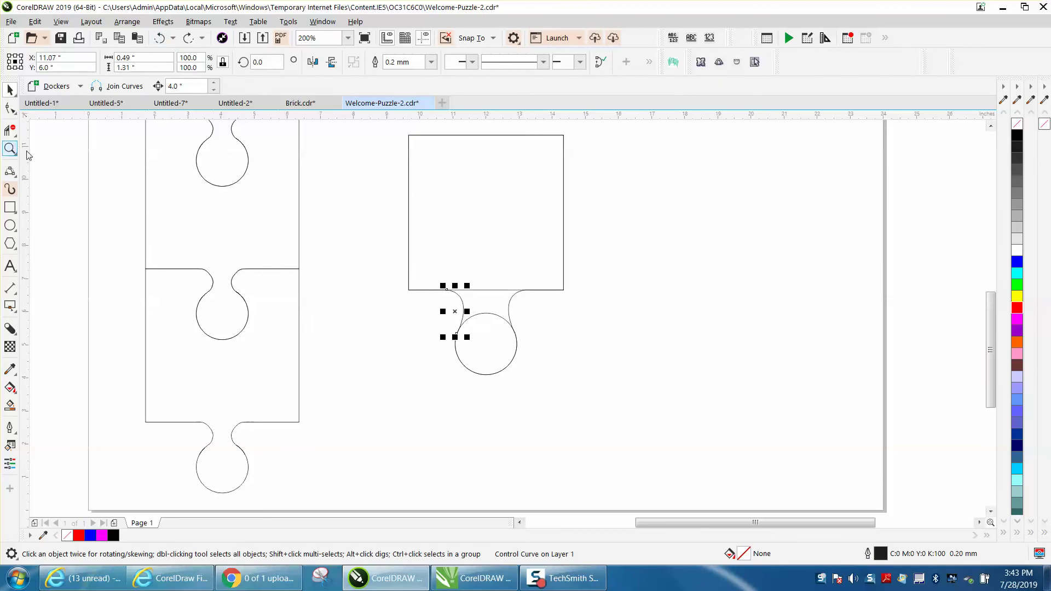
Narrow the neck by bowing the left curve inward, and adjust its lower and upper control handles to smooth the bend.
{"action": "left_click", "coordinate": [10, 149]}
{"action": "left_click_drag", "start_coordinate": [381, 260], "coordinate": [630, 398]}
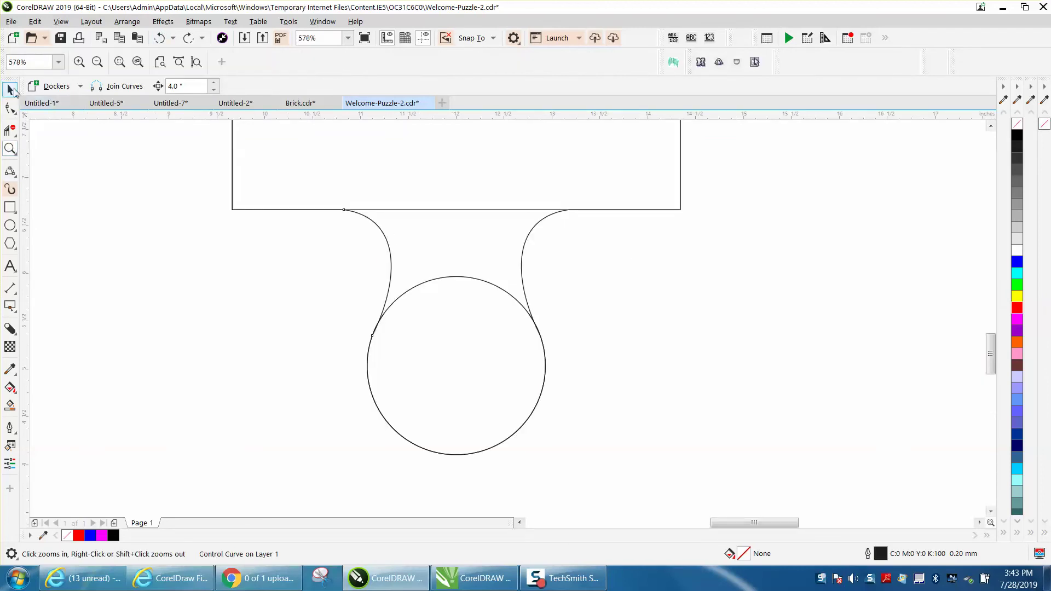
{"action": "left_click", "coordinate": [9, 89]}
{"action": "left_click", "coordinate": [10, 108]}
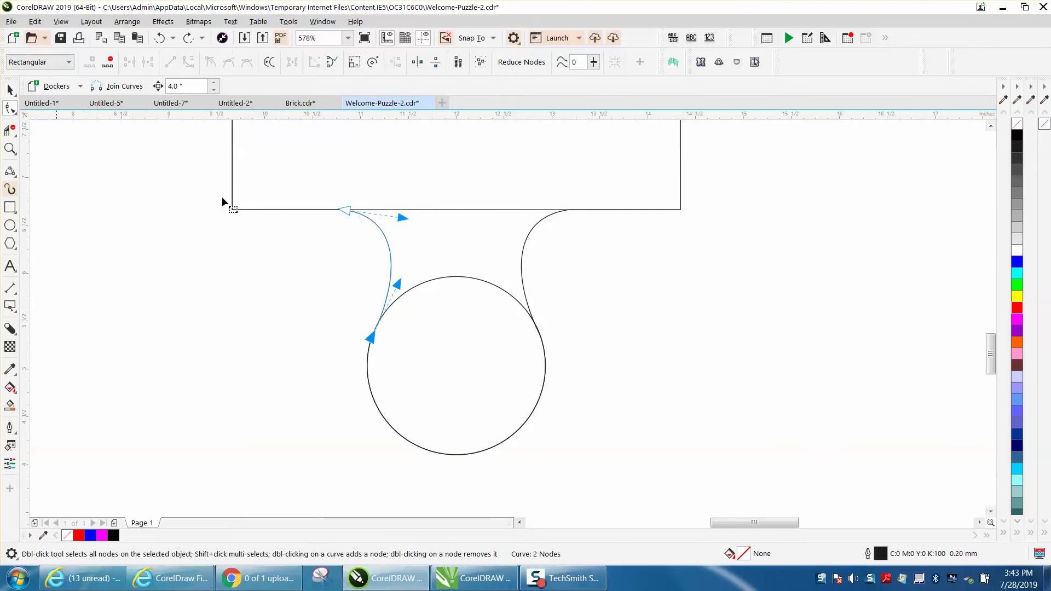
{"action": "left_click_drag", "start_coordinate": [387, 250], "coordinate": [425, 235]}
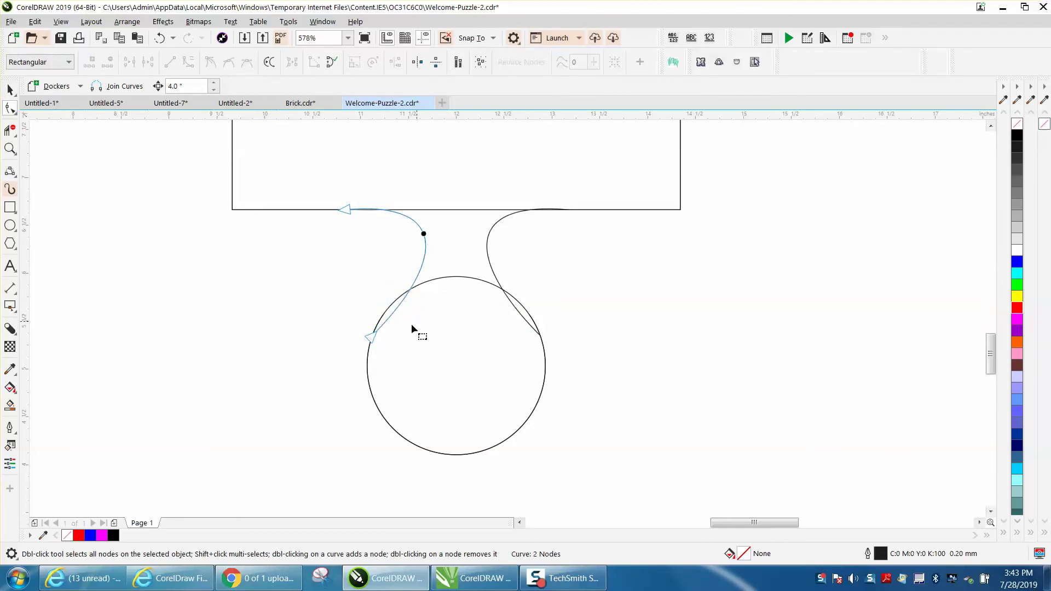
{"action": "left_click", "coordinate": [372, 337]}
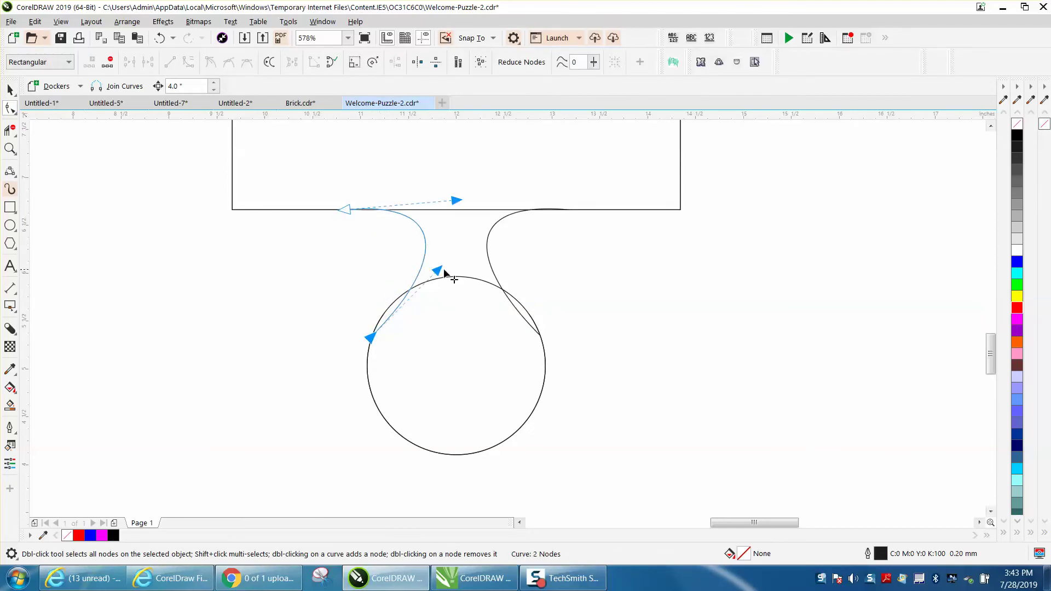
{"action": "left_click_drag", "start_coordinate": [443, 271], "coordinate": [399, 277]}
{"action": "left_click_drag", "start_coordinate": [456, 200], "coordinate": [460, 224]}
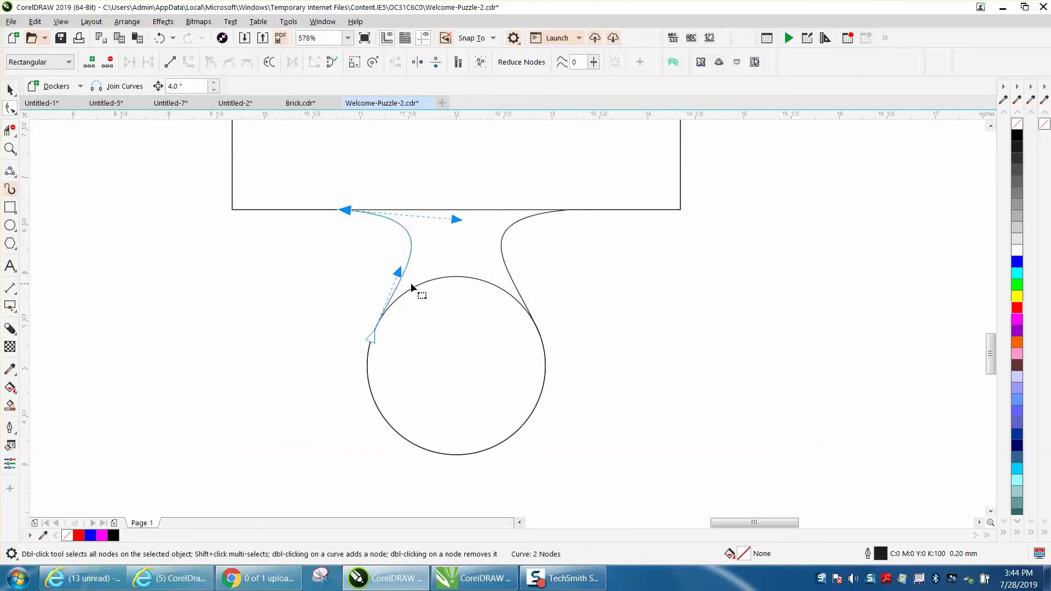
Pull the left curve's lower handle inward, and delete the line segments crossing the neck and overlapping inside the circle.
{"action": "left_click_drag", "start_coordinate": [399, 276], "coordinate": [432, 291]}
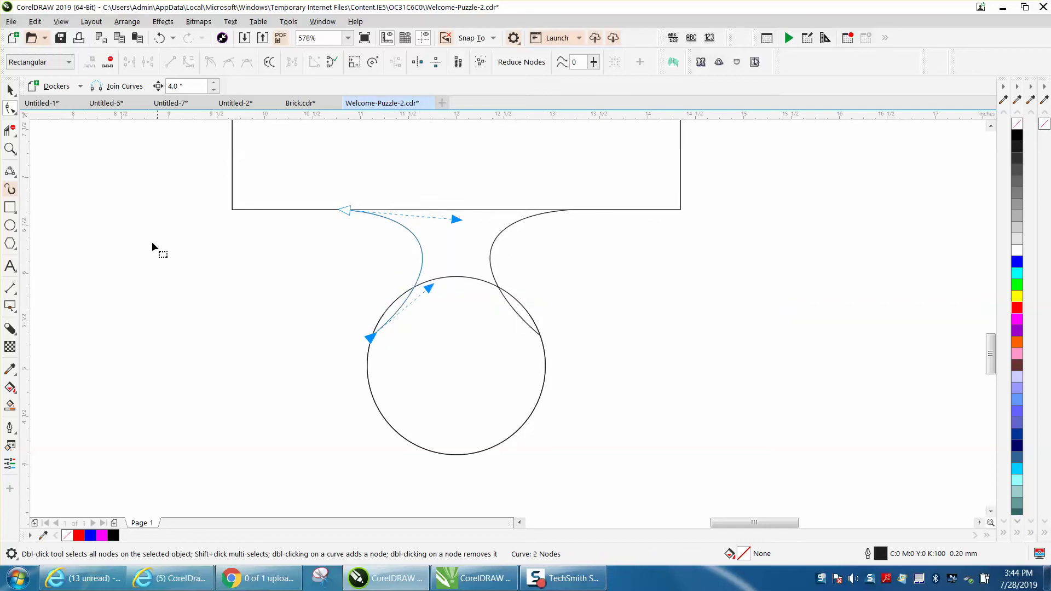
{"action": "left_click", "coordinate": [12, 134]}
{"action": "left_click_drag", "start_coordinate": [455, 197], "coordinate": [467, 335]}
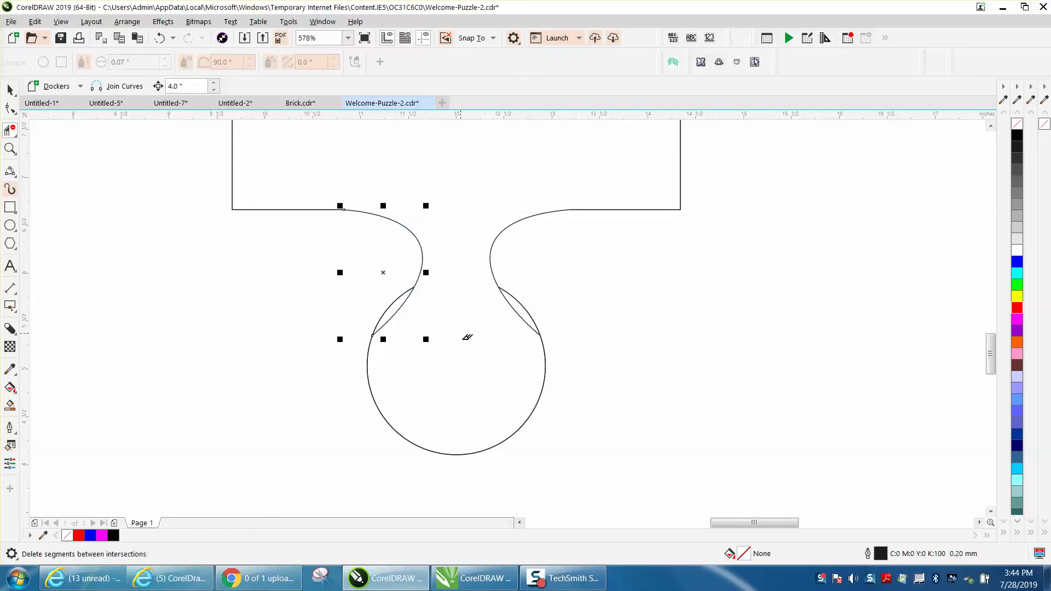
{"action": "left_click", "coordinate": [517, 312]}
{"action": "left_click", "coordinate": [404, 298]}
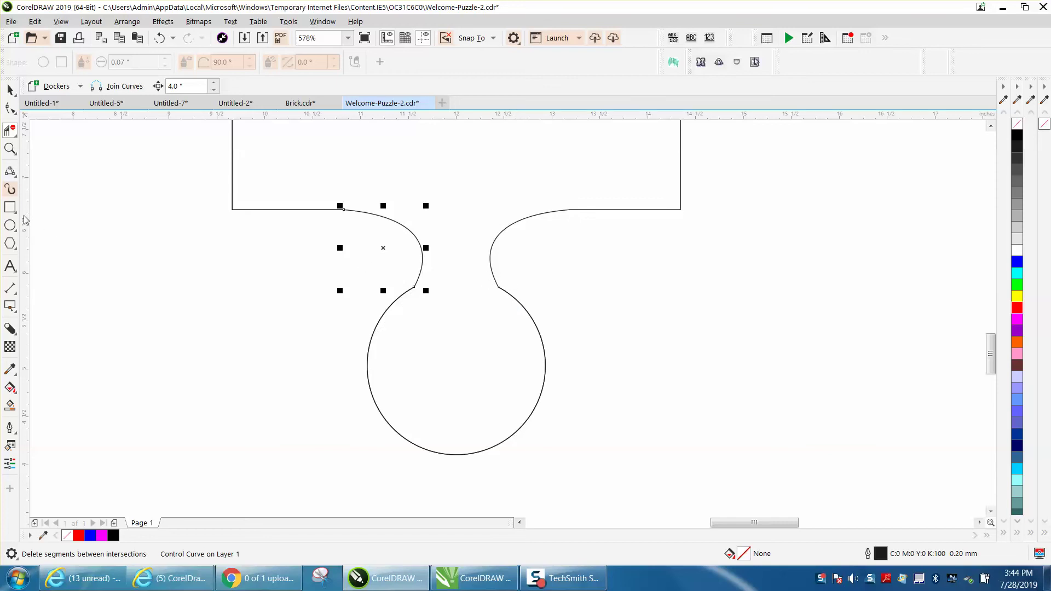
Undo the neck segment deletions and the last change to the left curve's lower handle.
{"action": "left_click", "coordinate": [158, 39]}
{"action": "left_click", "coordinate": [158, 39]}
{"action": "left_click", "coordinate": [158, 39]}
{"action": "left_click", "coordinate": [159, 38]}
{"action": "left_click", "coordinate": [159, 38]}
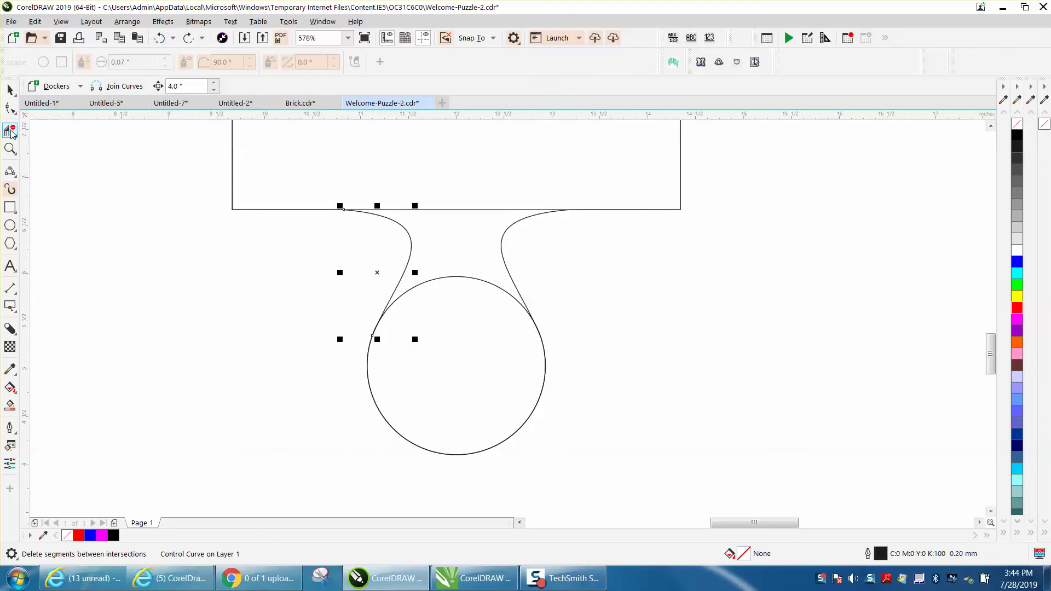
Pull the left curve's upper control handle downward, and delete the line segments crossing the neck and overlapping inside the circle.
{"action": "left_click", "coordinate": [10, 108]}
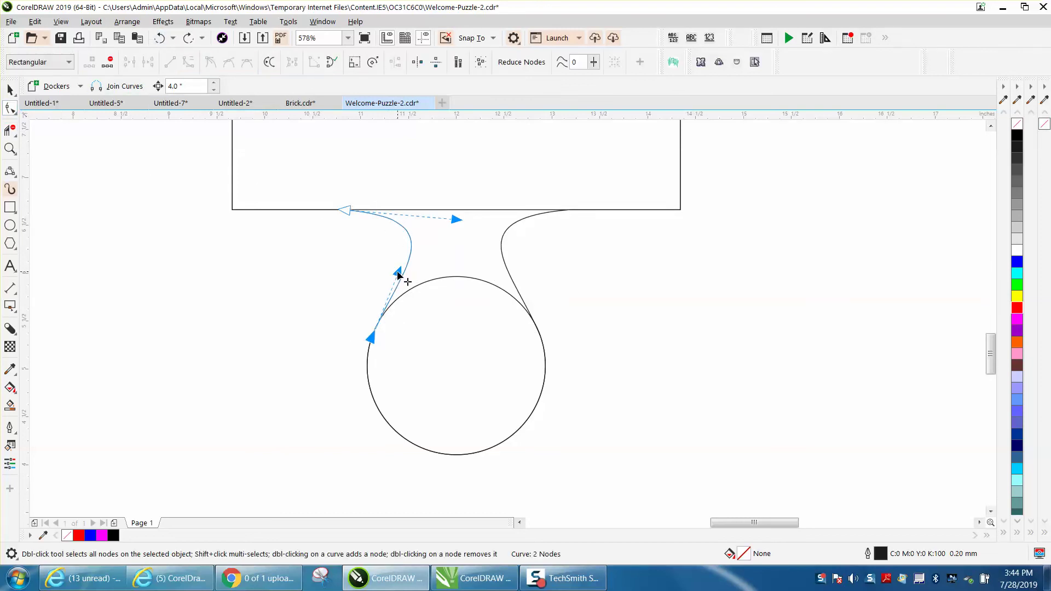
{"action": "left_click_drag", "start_coordinate": [455, 220], "coordinate": [446, 239]}
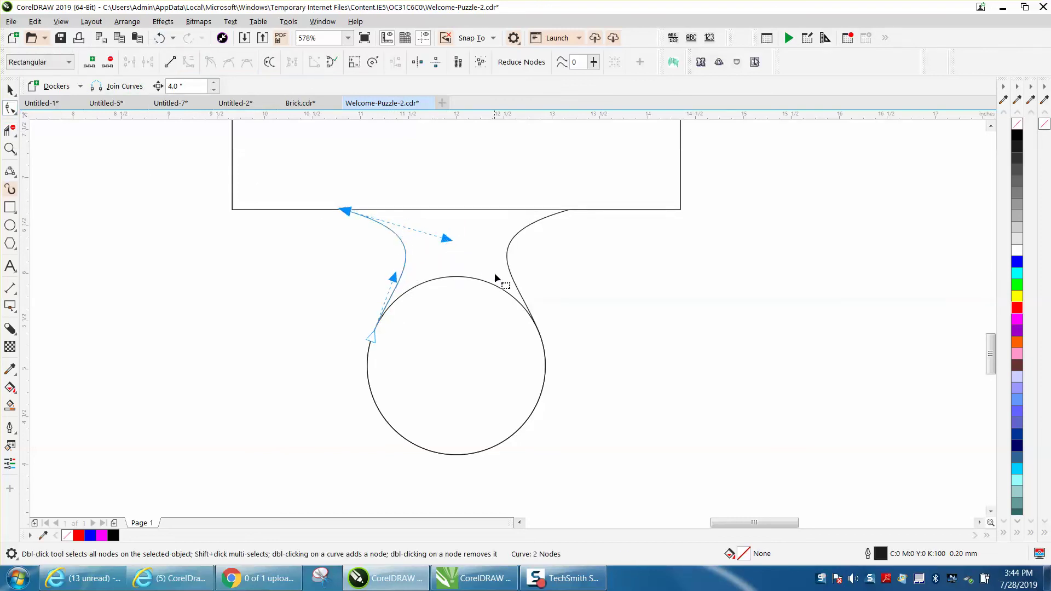
{"action": "left_click", "coordinate": [10, 130]}
{"action": "left_click_drag", "start_coordinate": [441, 177], "coordinate": [459, 303]}
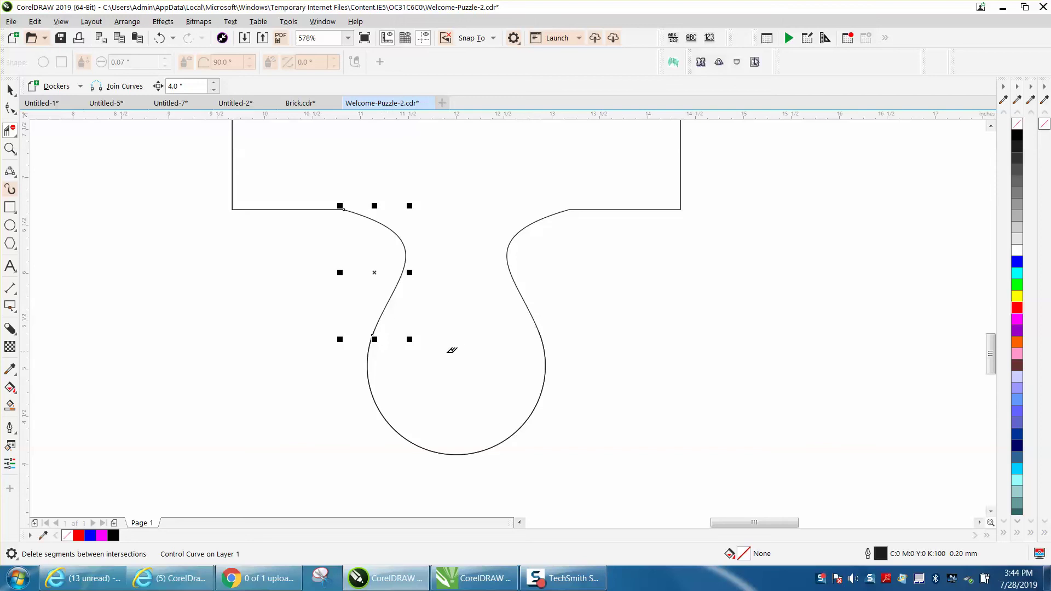
Fill the enclosed puzzle piece with solid blue and no outline.
{"action": "left_click", "coordinate": [10, 405]}
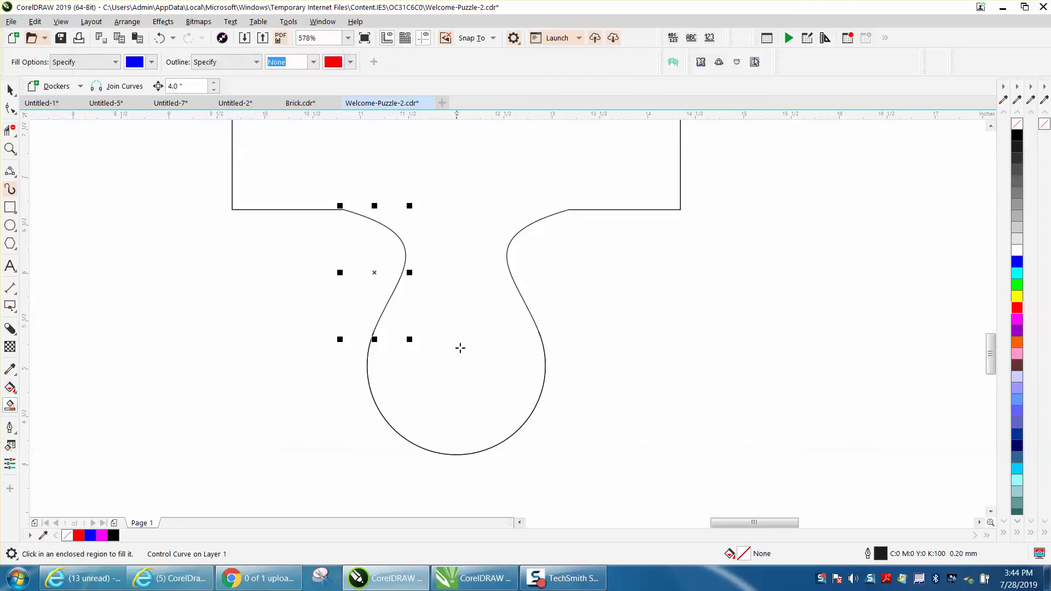
{"action": "left_click", "coordinate": [444, 344]}
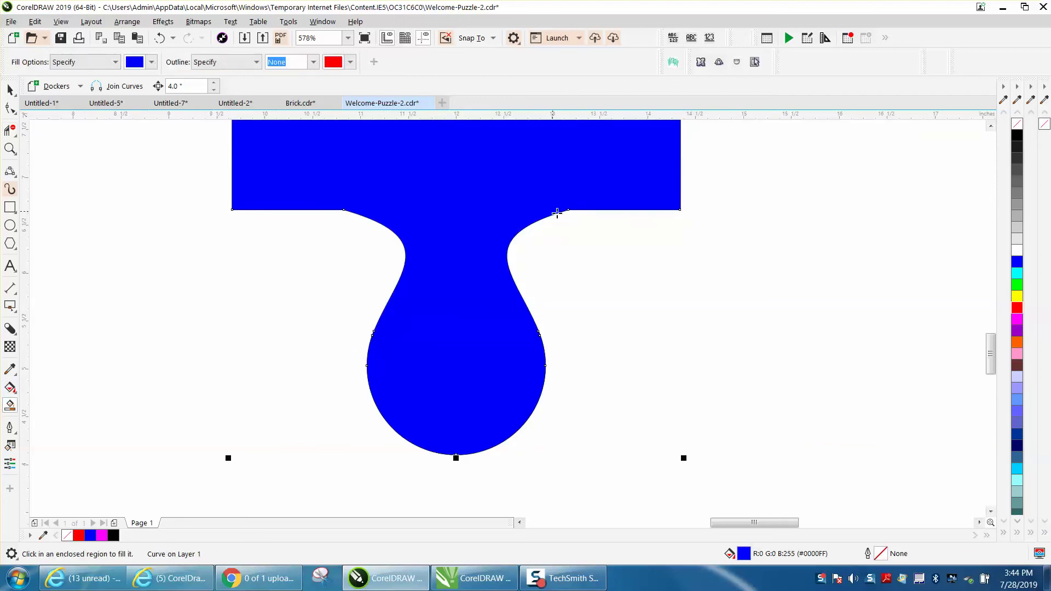
Undo the blue fill, the segment deletions and the last change to the left curve's upper handle.
{"action": "left_click", "coordinate": [159, 39]}
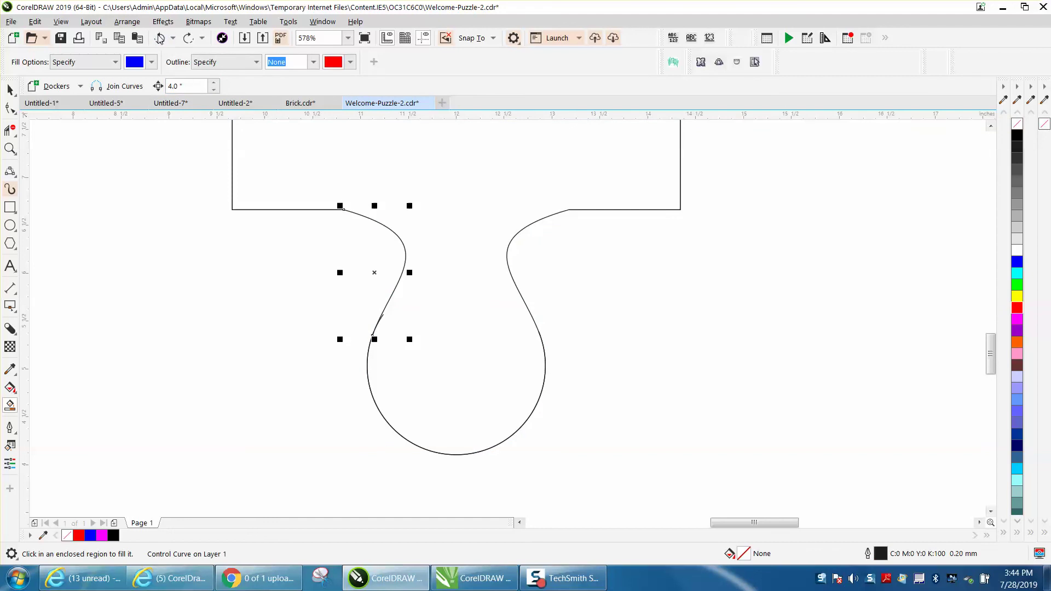
{"action": "left_click", "coordinate": [159, 38]}
{"action": "left_click", "coordinate": [163, 39]}
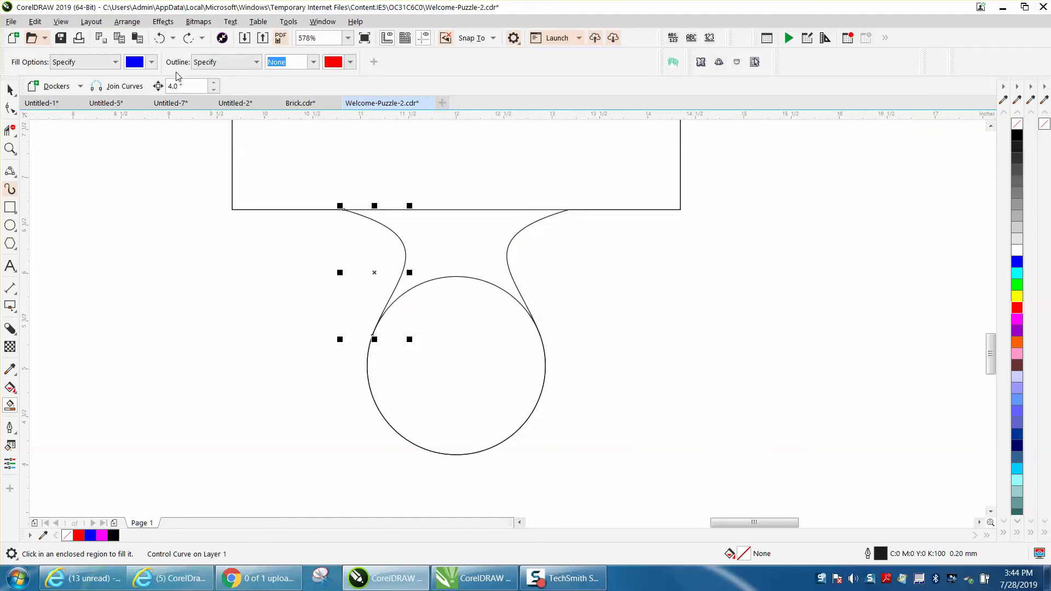
{"action": "left_click", "coordinate": [160, 38]}
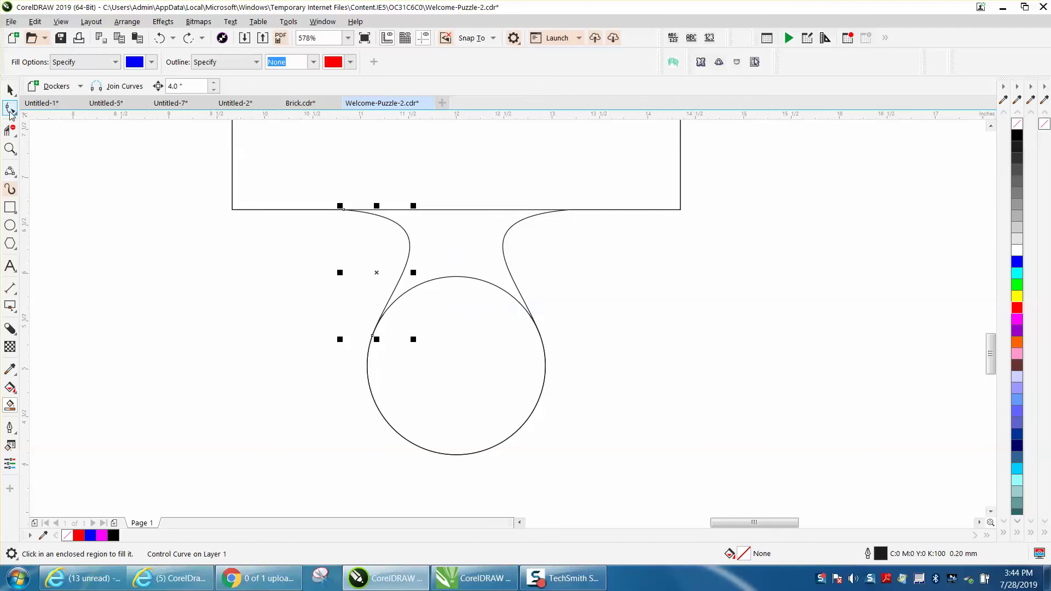
Move the left curve's upper node outward along the square's lower edge, and adjust its control handles and lower node to reshape the neck.
{"action": "key", "text": "F10"}
{"action": "left_click_drag", "start_coordinate": [344, 211], "coordinate": [299, 211]}
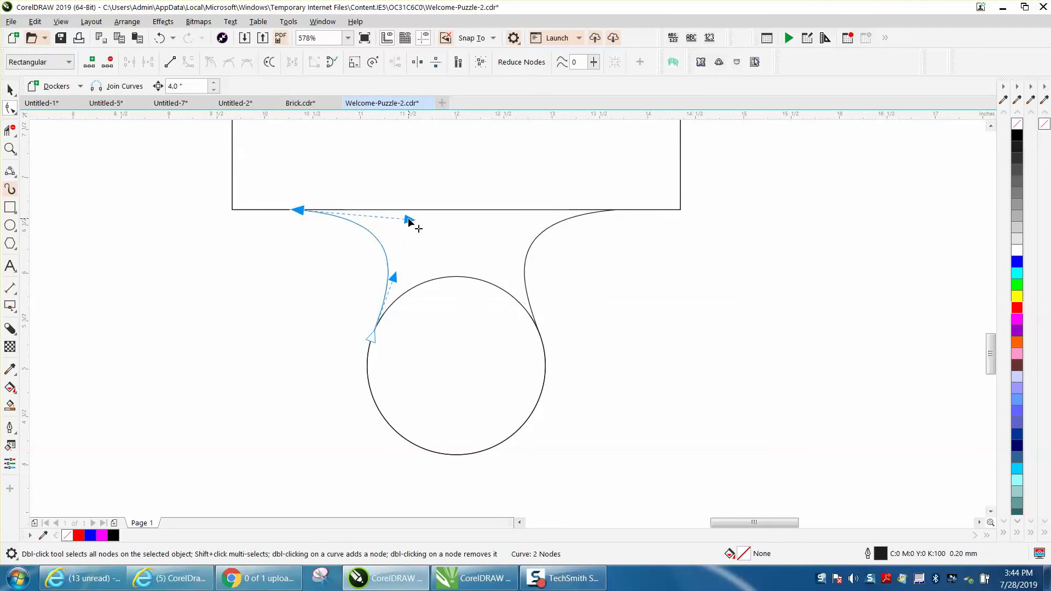
{"action": "left_click_drag", "start_coordinate": [409, 220], "coordinate": [423, 220]}
{"action": "mouse_move", "coordinate": [368, 334]}
{"action": "left_mouse_down"}
{"action": "mouse_move", "coordinate": [318, 335]}
{"action": "mouse_move", "coordinate": [373, 334]}
{"action": "left_mouse_up"}
{"action": "left_click_drag", "start_coordinate": [400, 276], "coordinate": [409, 264]}
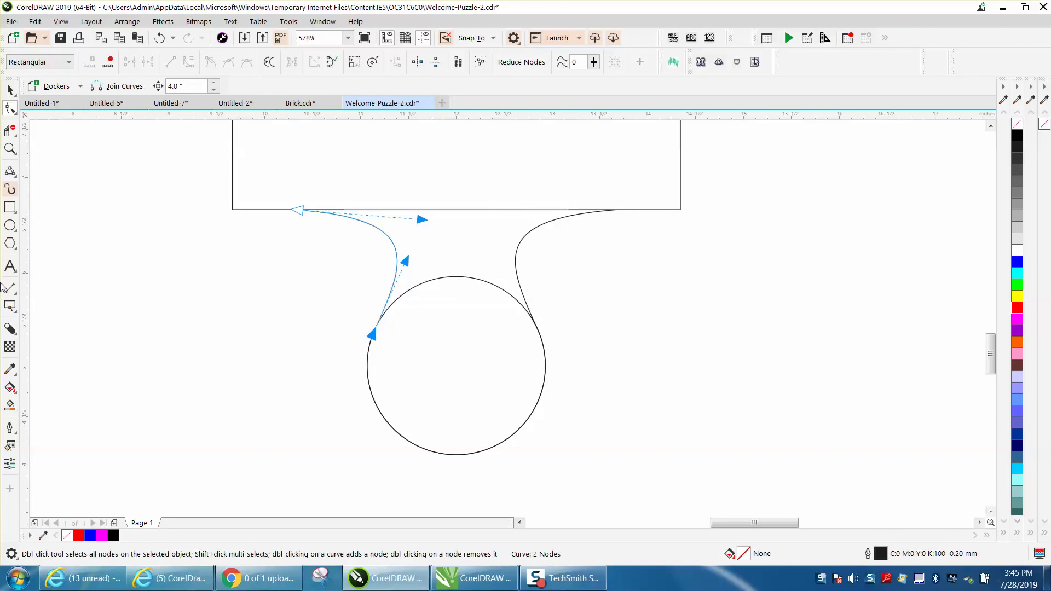
Delete the line segments crossing the neck and overlapping at the circle, and fill the enclosed piece with blue and no outline.
{"action": "left_click", "coordinate": [10, 130]}
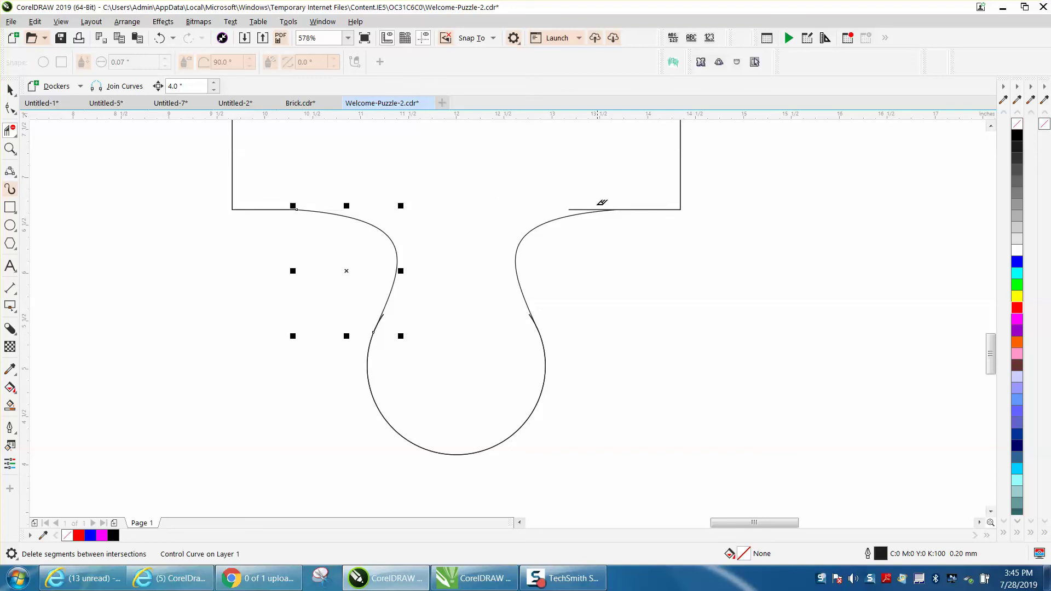
{"action": "left_click", "coordinate": [582, 208]}
{"action": "left_click", "coordinate": [10, 406]}
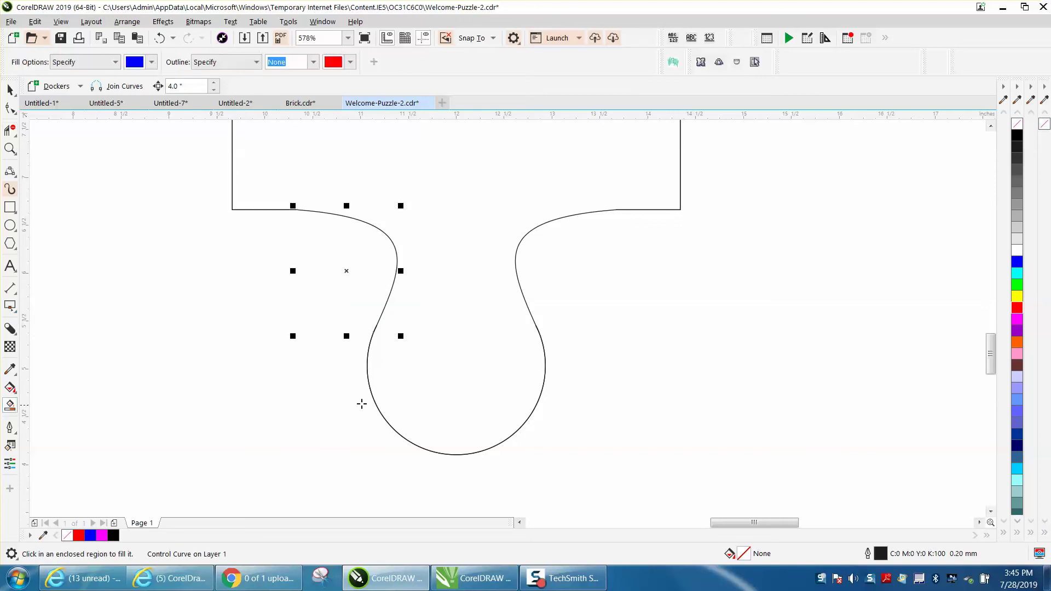
{"action": "left_click", "coordinate": [456, 388]}
Move the blue-filled puzzle piece to the right, clear of its original outline curves.
{"action": "scroll", "coordinate": [425, 385], "scroll_direction": "down", "scroll_amount": 5}
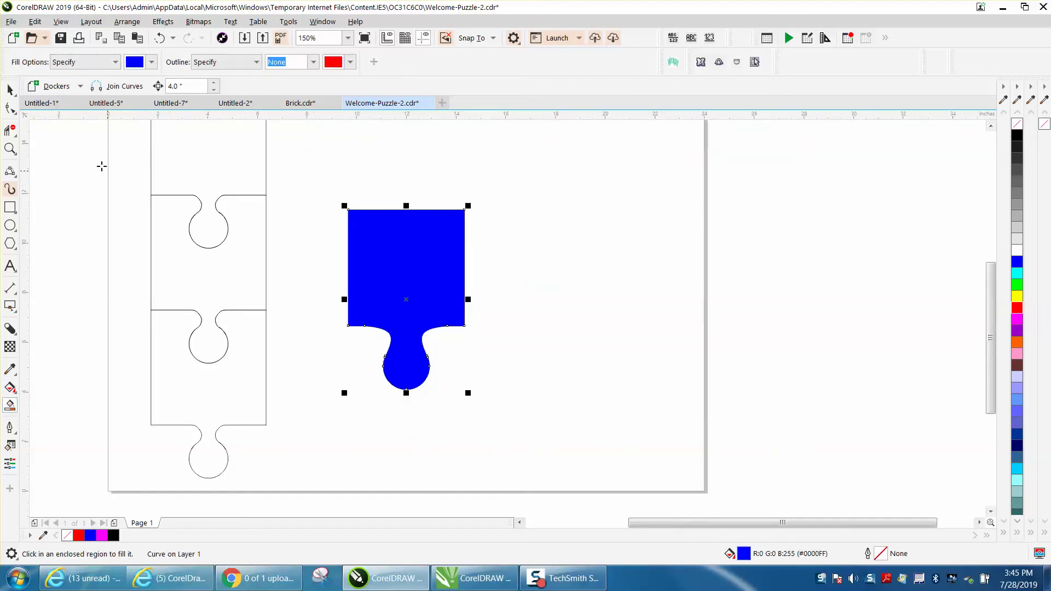
{"action": "key", "text": "space"}
{"action": "left_click_drag", "start_coordinate": [410, 289], "coordinate": [538, 290]}
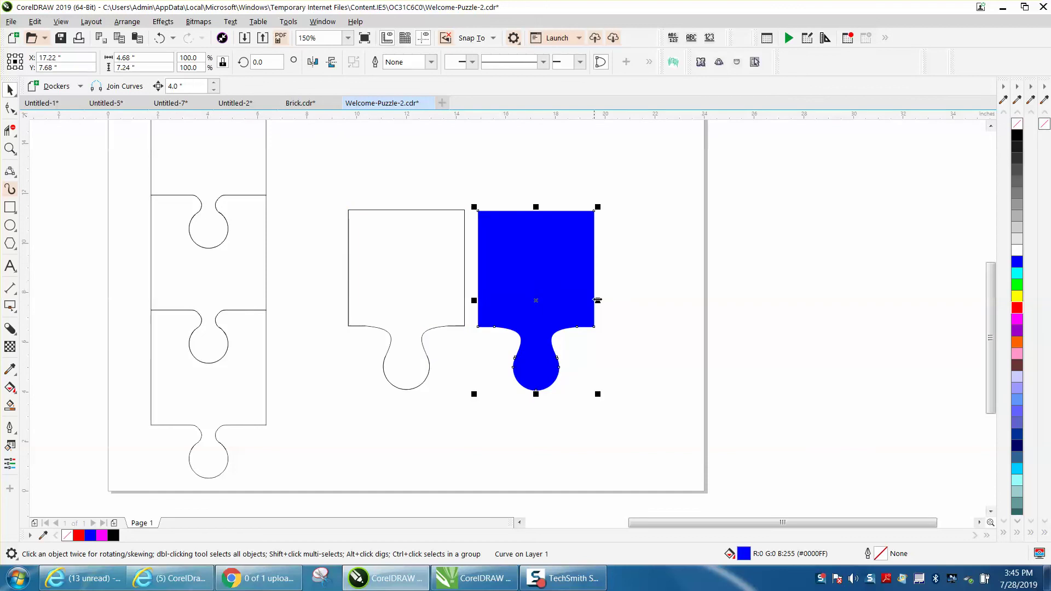